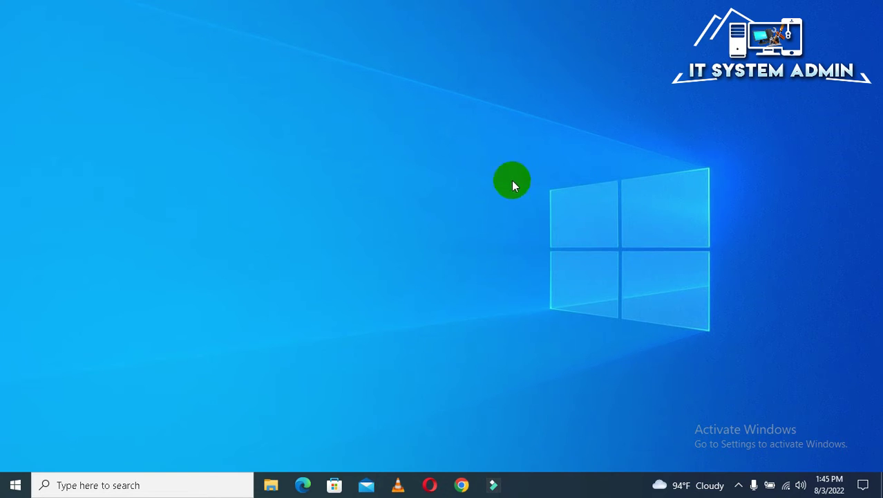
# Launch Google Chrome from the taskbar.
pyautogui.click(461, 484)
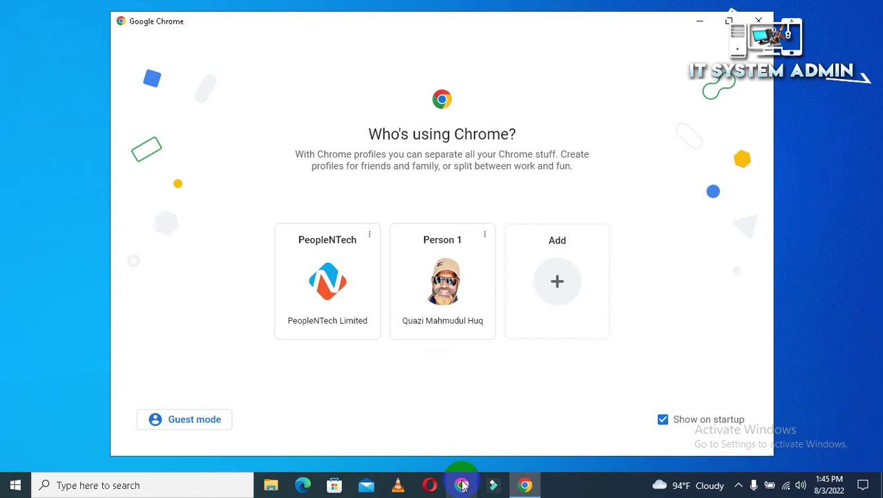
# Choose the second Chrome profile and search Google for 'foxit reader free download'.
pyautogui.click(443, 284)
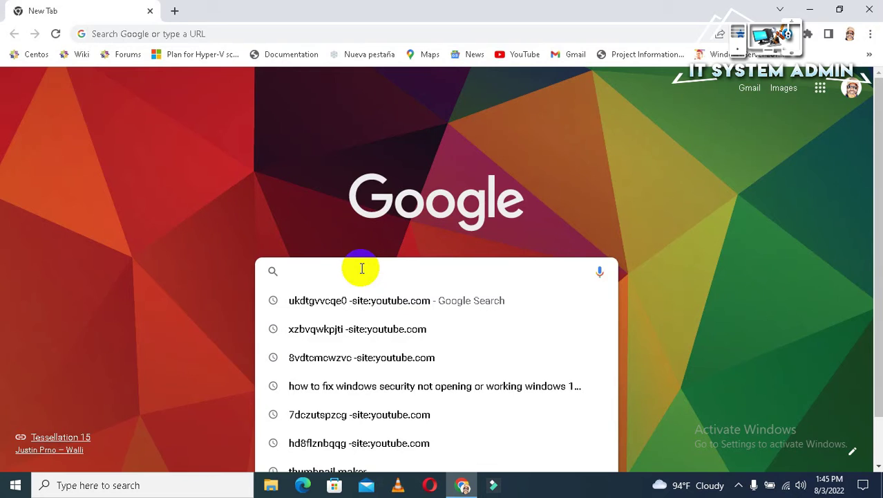
pyautogui.write('fox')
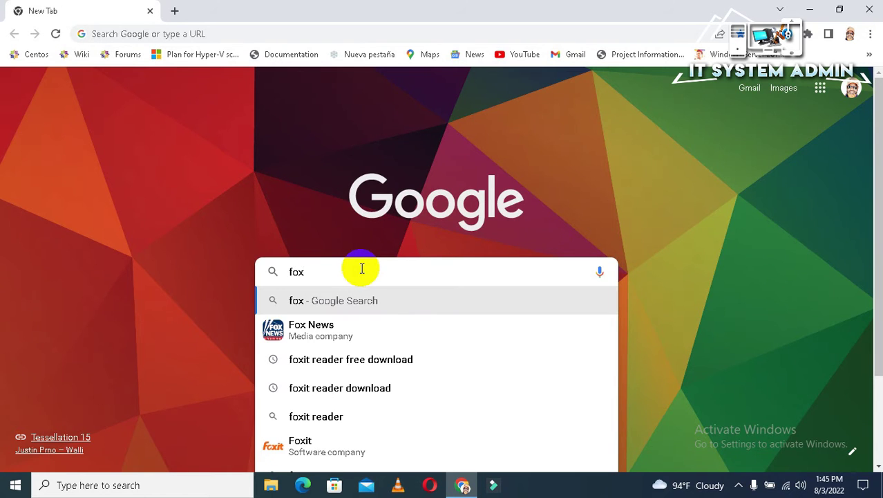
pyautogui.write('it')
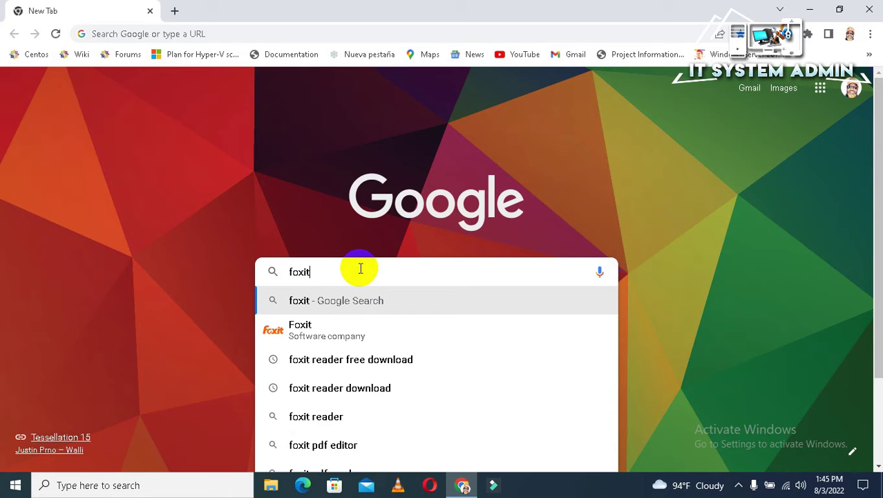
pyautogui.click(378, 362)
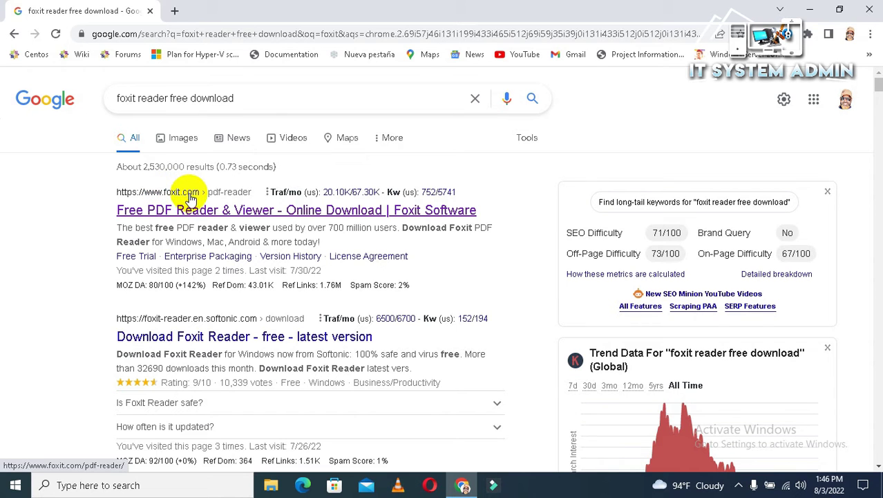
# Open Foxit's PDF Reader page, start the download, then minimize Chrome.
pyautogui.click(269, 212)
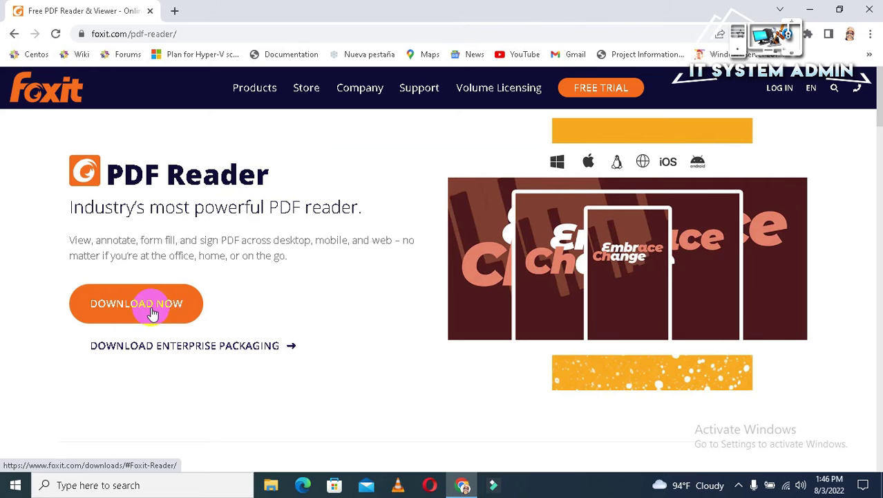
pyautogui.click(126, 303)
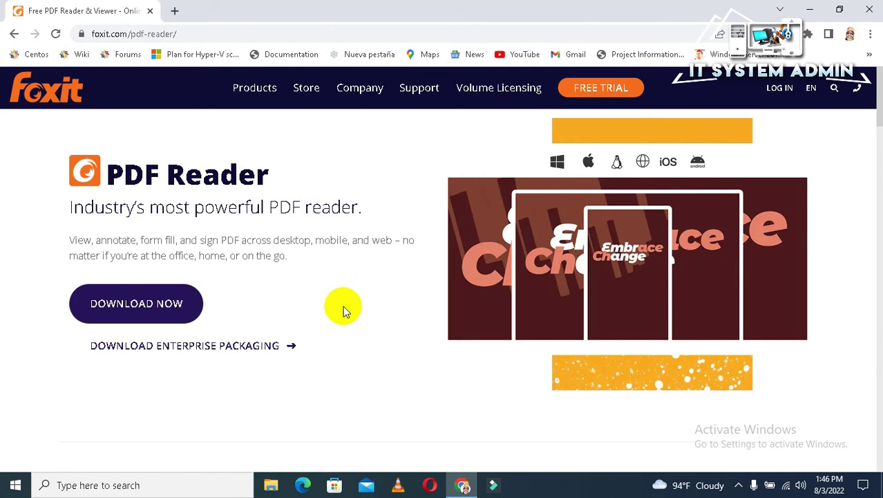
pyautogui.moveTo(360, 87)
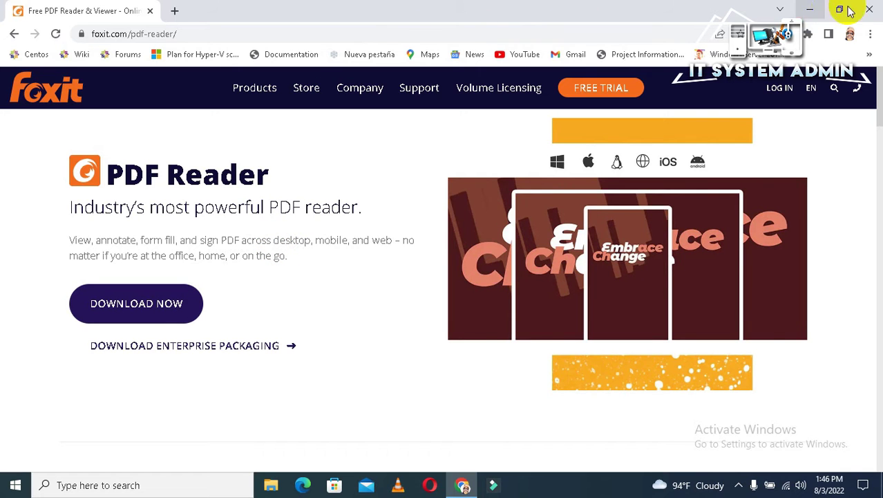
pyautogui.click(810, 10)
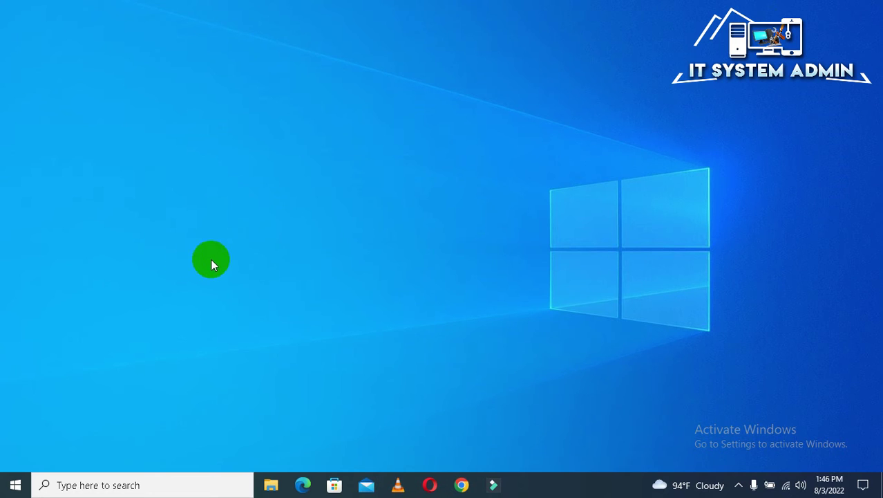
# Open the Comptia A+ Complete Study Guide PDF from File Explorer's recent files.
pyautogui.click(272, 484)
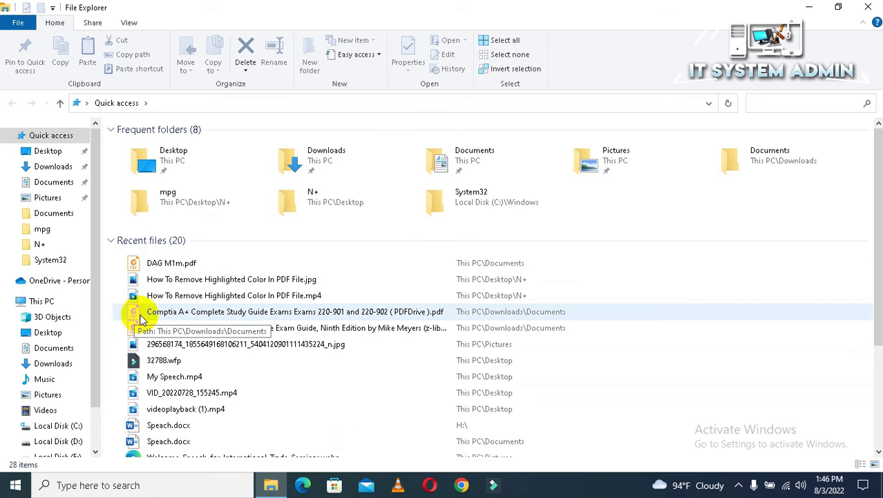
pyautogui.click(135, 316)
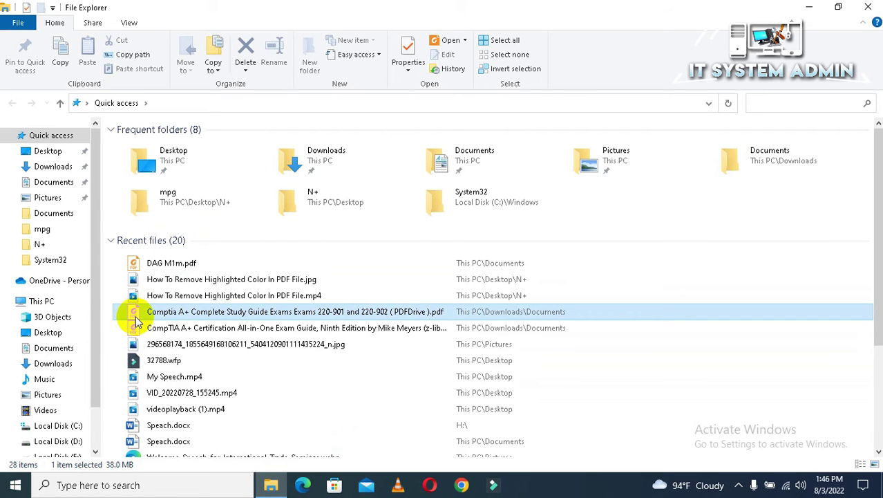
pyautogui.rightClick(251, 313)
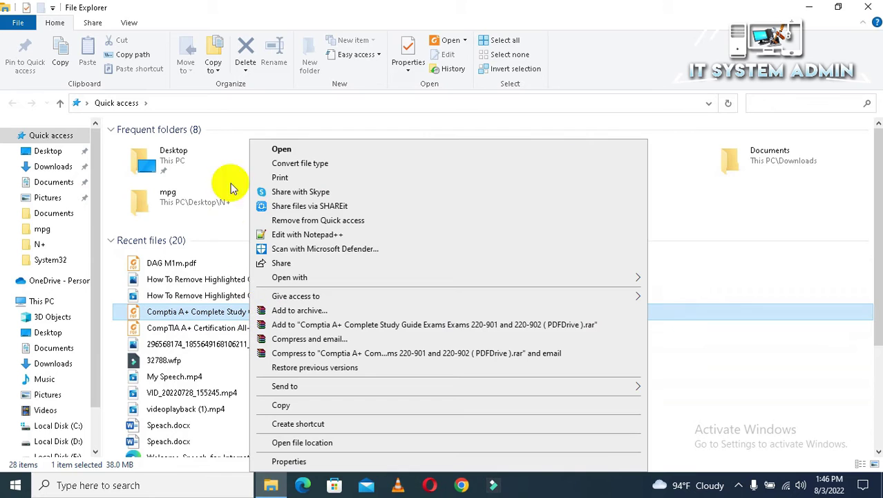
pyautogui.click(284, 149)
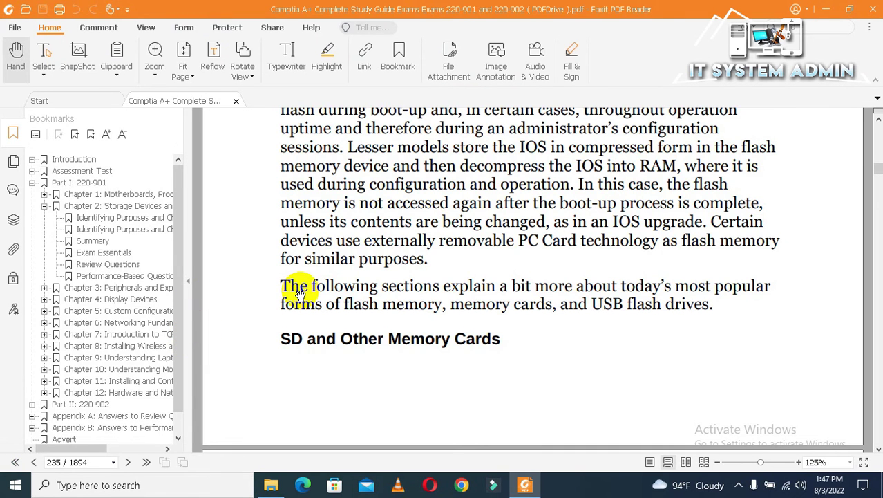
# Highlight the Cisco Systems flash memory passage, from 'Cisco' to 'operation.', in yellow.
pyautogui.scroll(4, 299, 293)
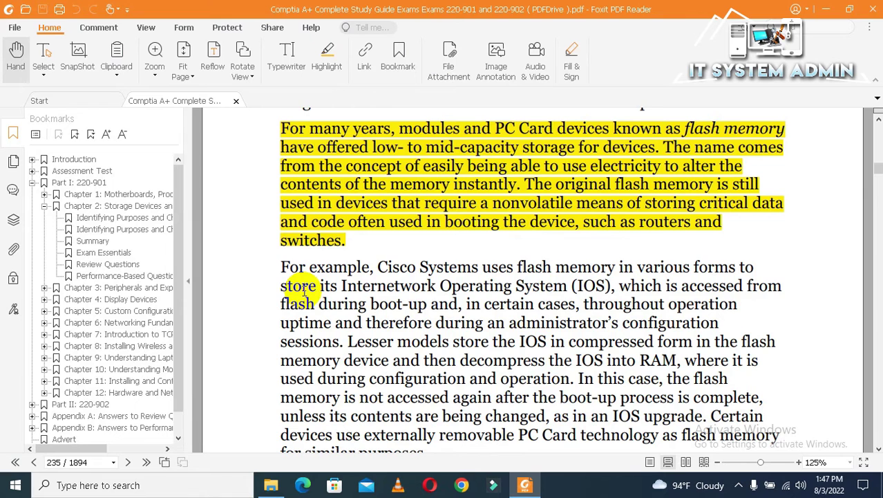
pyautogui.scroll(-3, 304, 292)
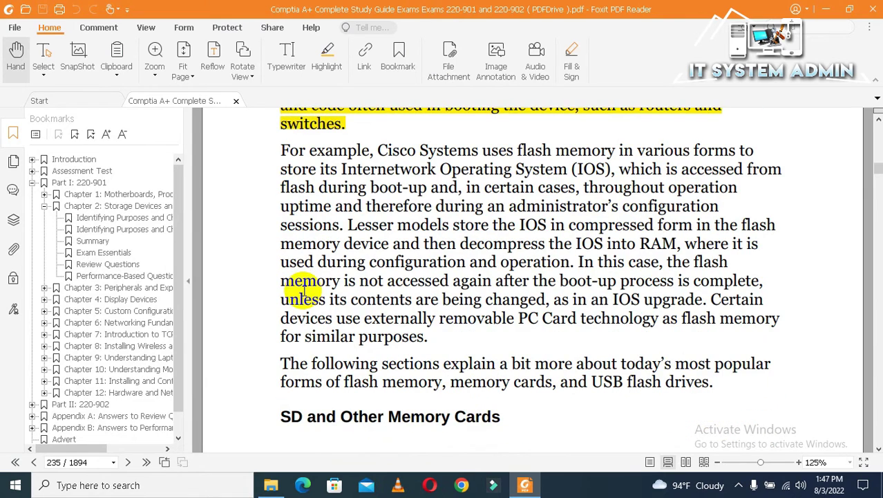
pyautogui.moveTo(377, 152); pyautogui.dragTo(573, 272)
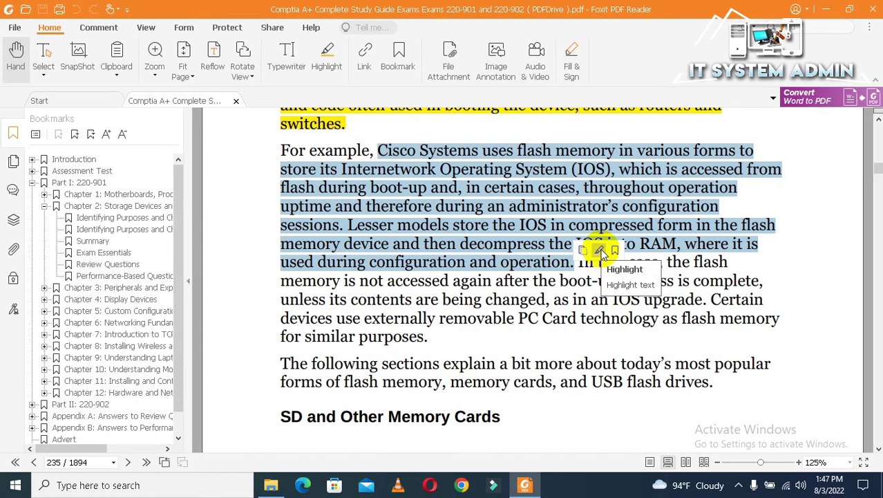
pyautogui.click(599, 250)
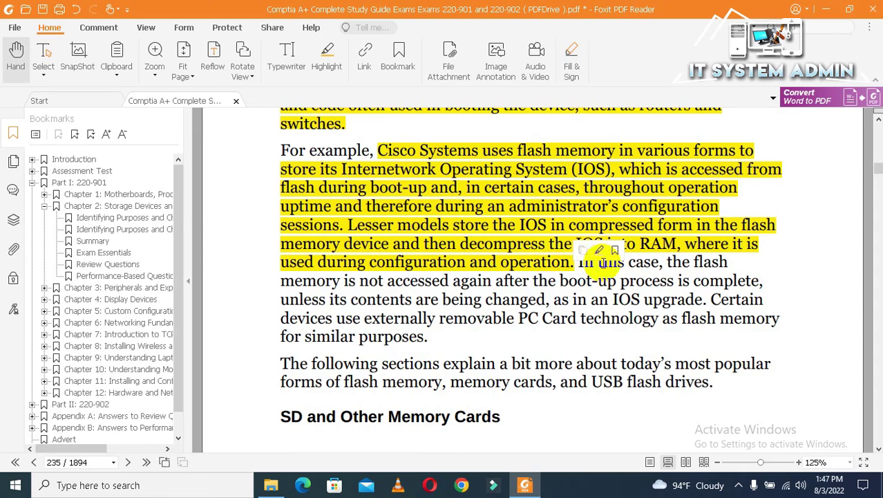
pyautogui.scroll(3, 626, 356)
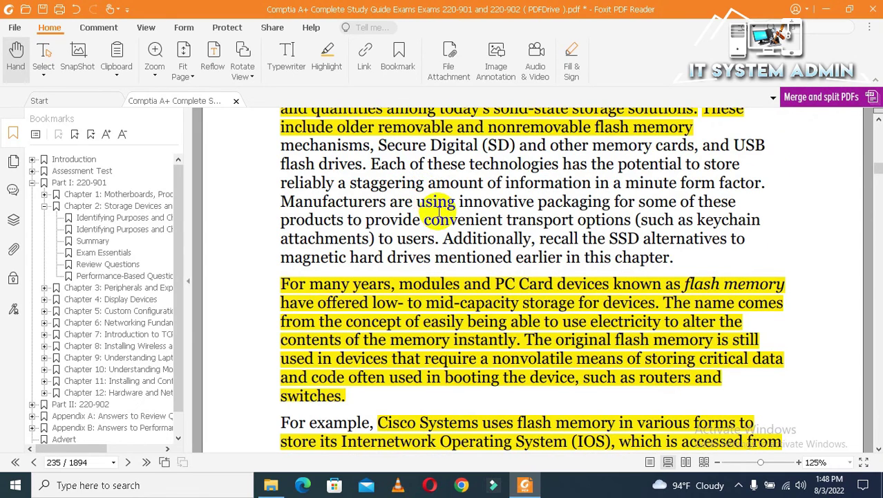
pyautogui.scroll(-3, 280, 205)
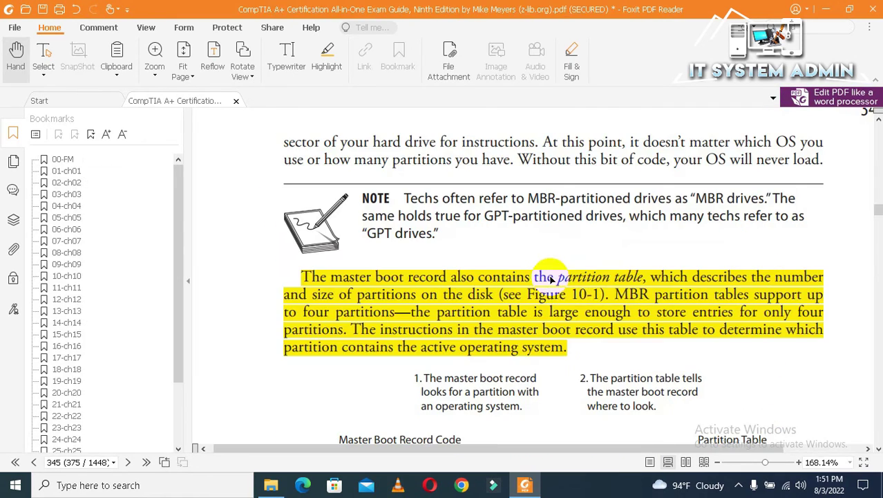
# Recolour the master boot record paragraph's highlight to Standard Colors green in the Format pane.
pyautogui.click(551, 278)
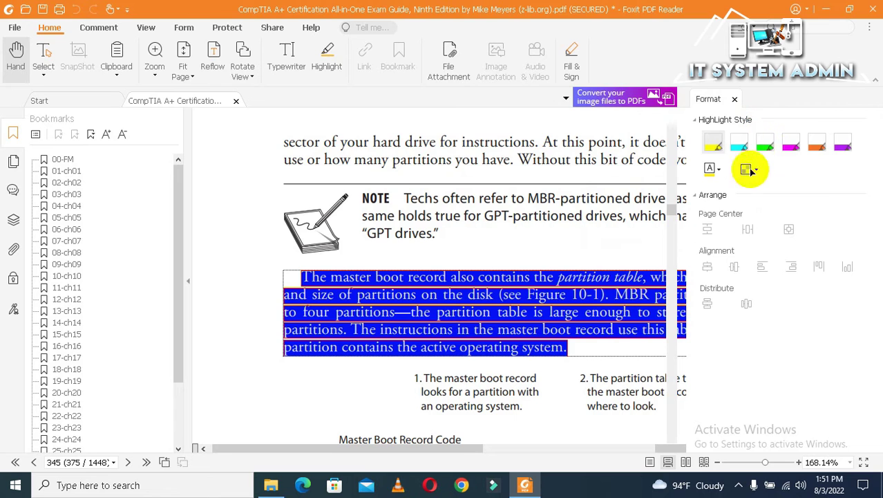
pyautogui.click(792, 228)
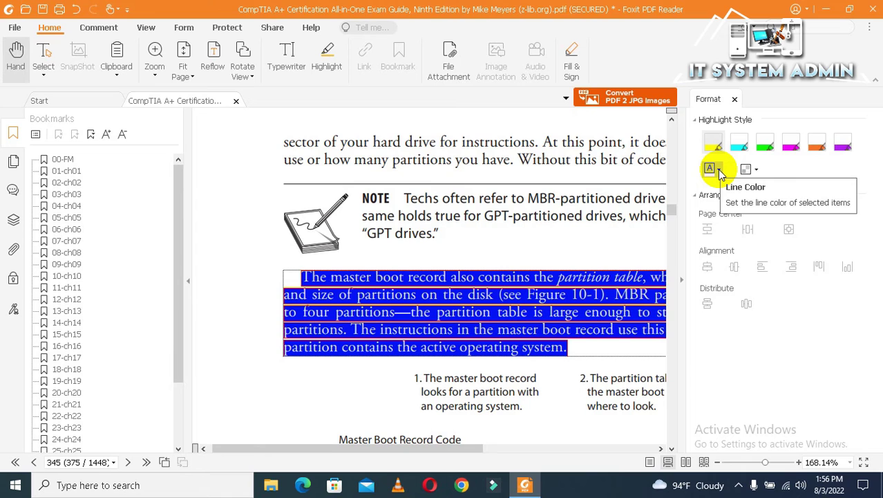
pyautogui.click(720, 171)
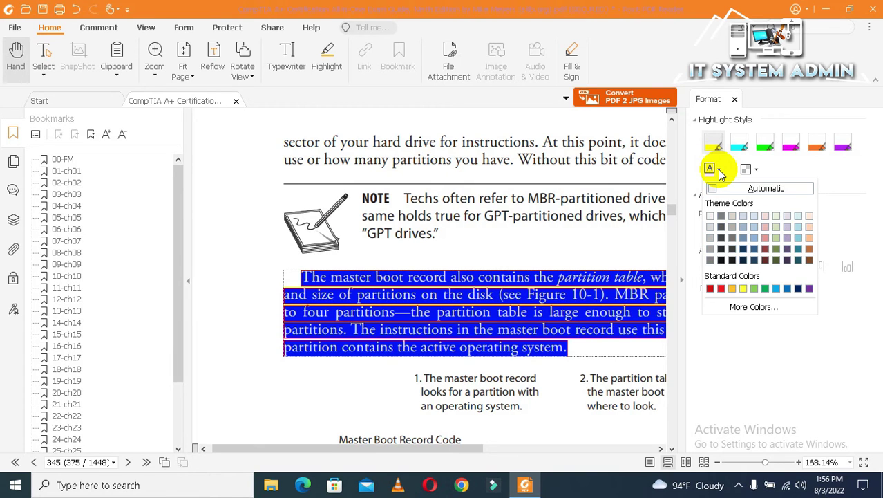
pyautogui.click(766, 288)
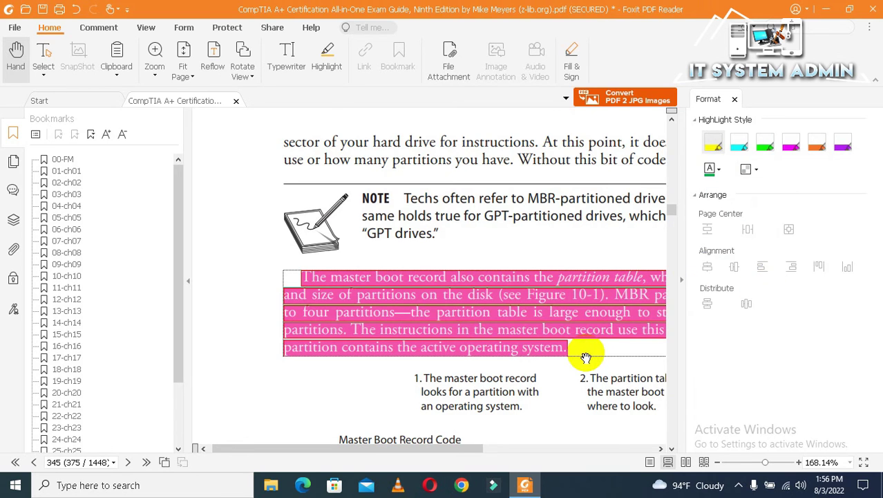
pyautogui.moveTo(585, 357); pyautogui.dragTo(583, 353)
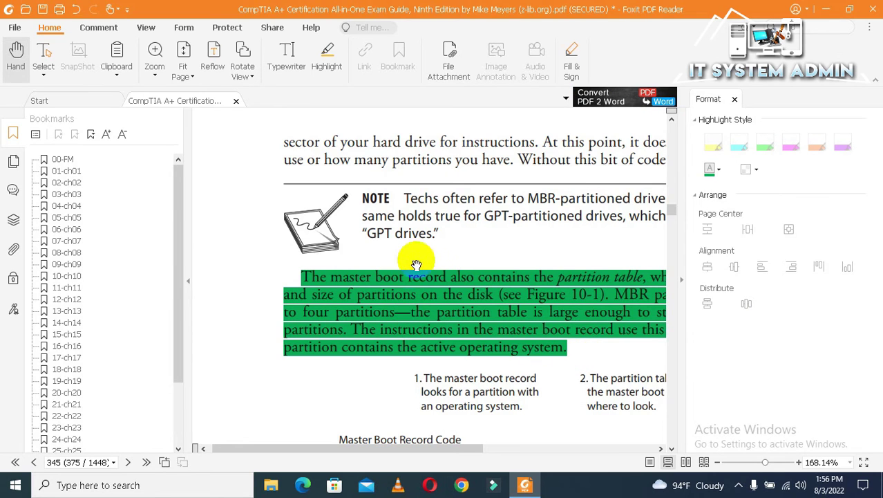
pyautogui.click(735, 99)
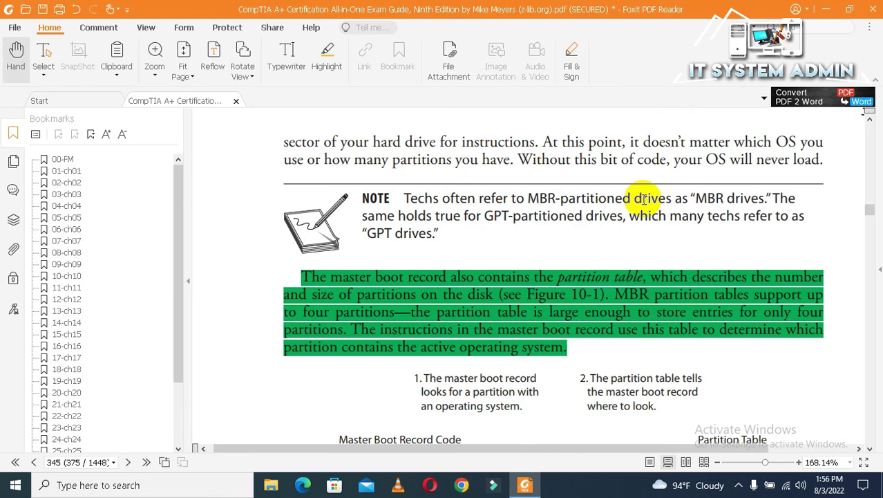
# Highlight the paragraph below Figure 10-1 in green, then close the document.
pyautogui.scroll(-6, 569, 196)
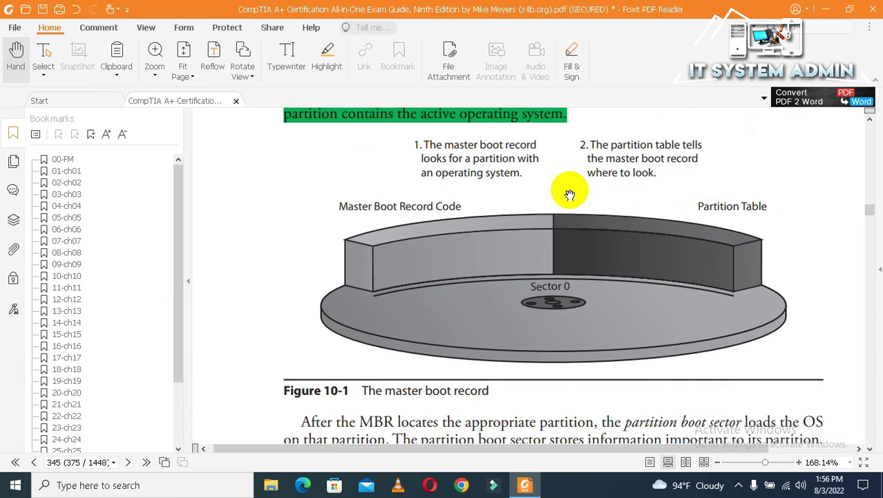
pyautogui.scroll(-1, 569, 196)
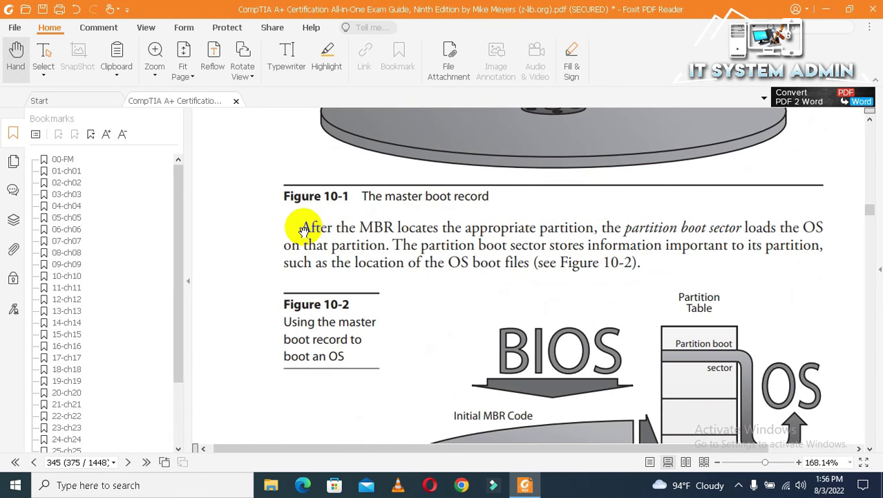
pyautogui.moveTo(300, 227)
pyautogui.mouseDown()
pyautogui.moveTo(509, 263)
pyautogui.moveTo(656, 262)
pyautogui.mouseUp()
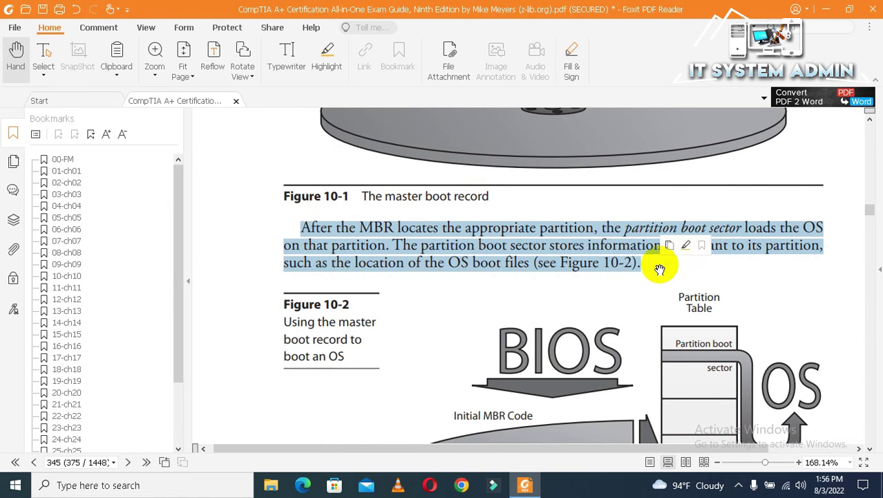
pyautogui.click(686, 246)
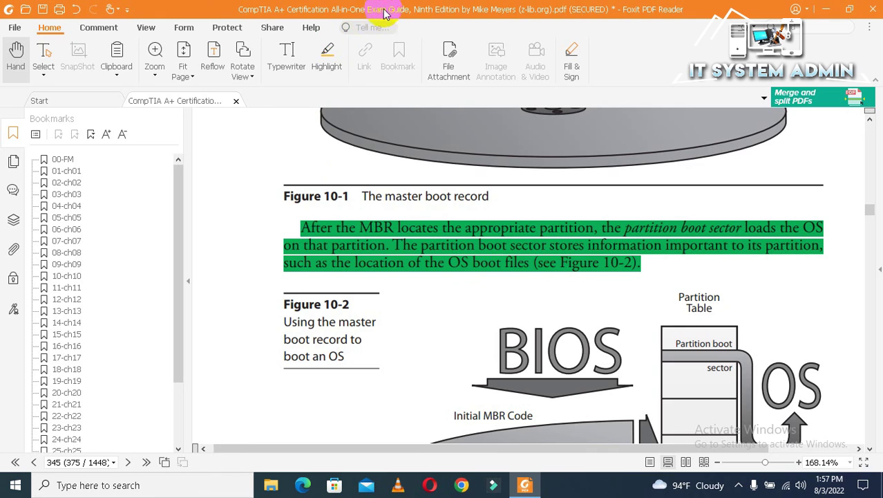
pyautogui.click(875, 10)
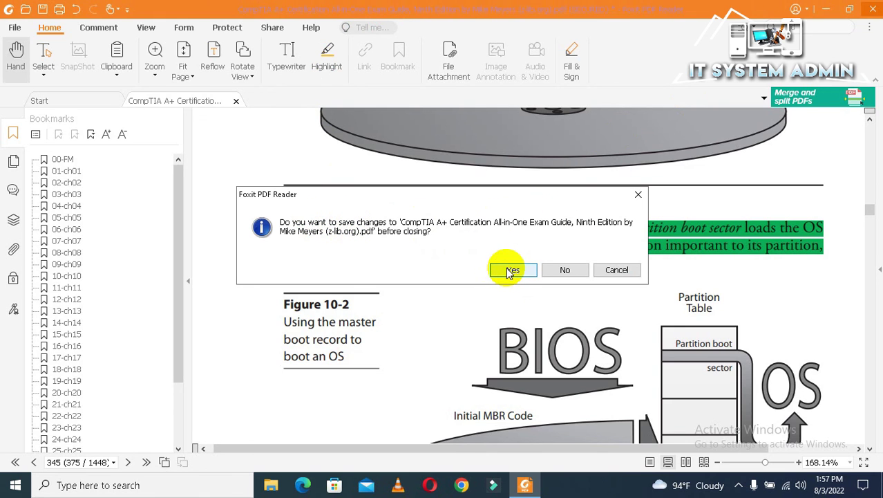
# Answer No to the save prompt, discarding the highlights.
pyautogui.click(568, 270)
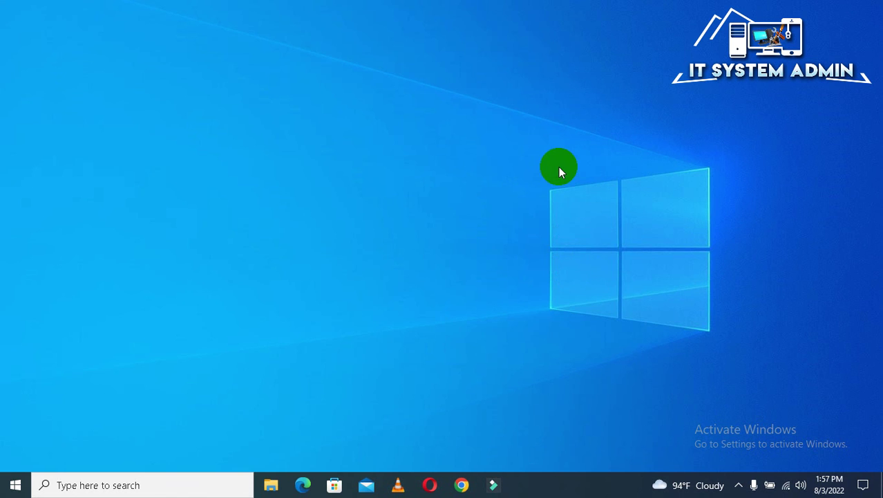